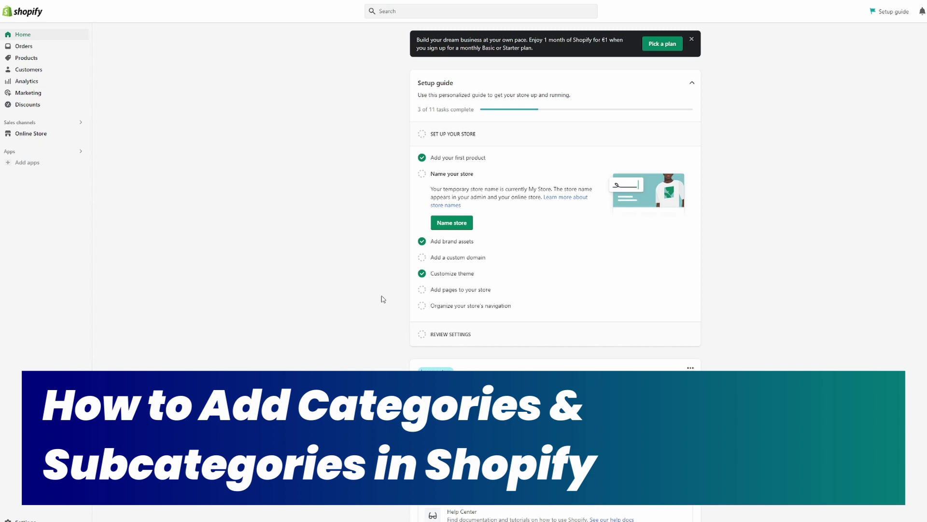
Go to Products > Collections and start a new collection
scroll(356, 285, "down", 5)
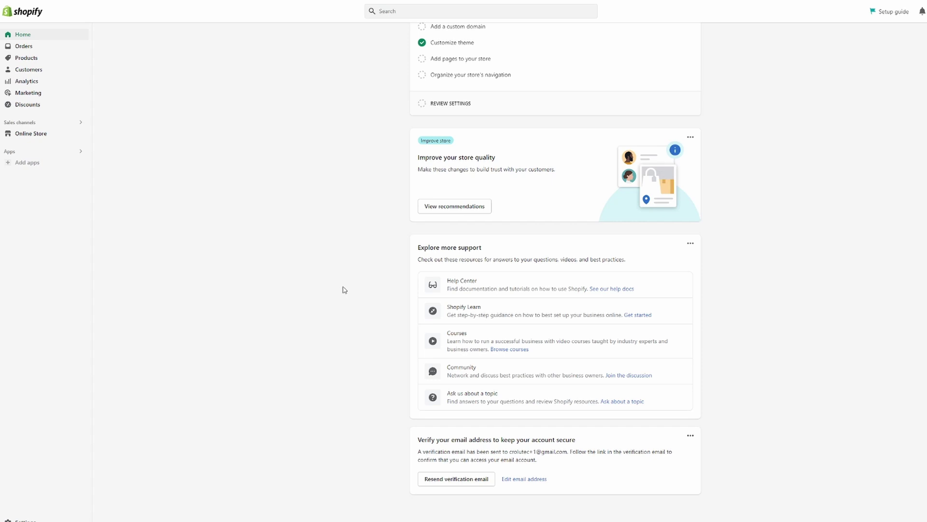
scroll(344, 289, "up", 5)
scroll(345, 289, "down", 4)
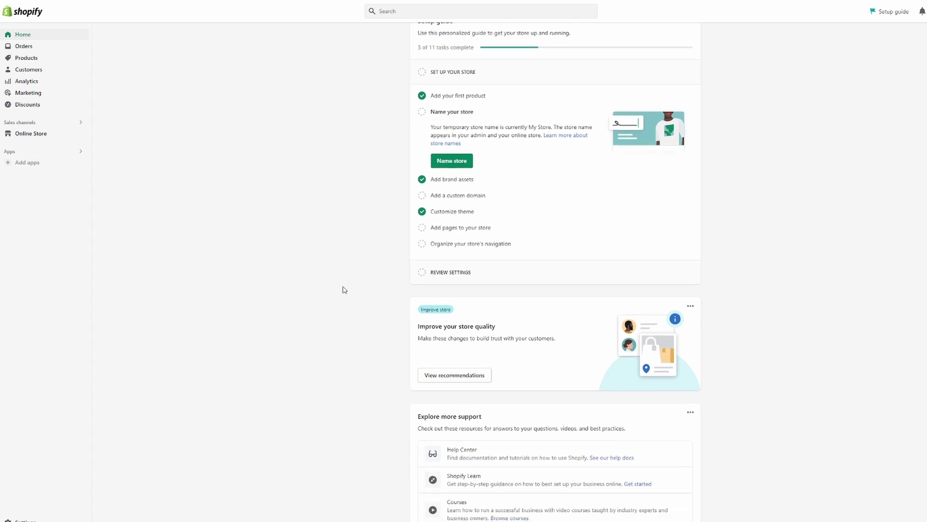
scroll(344, 290, "down", 1)
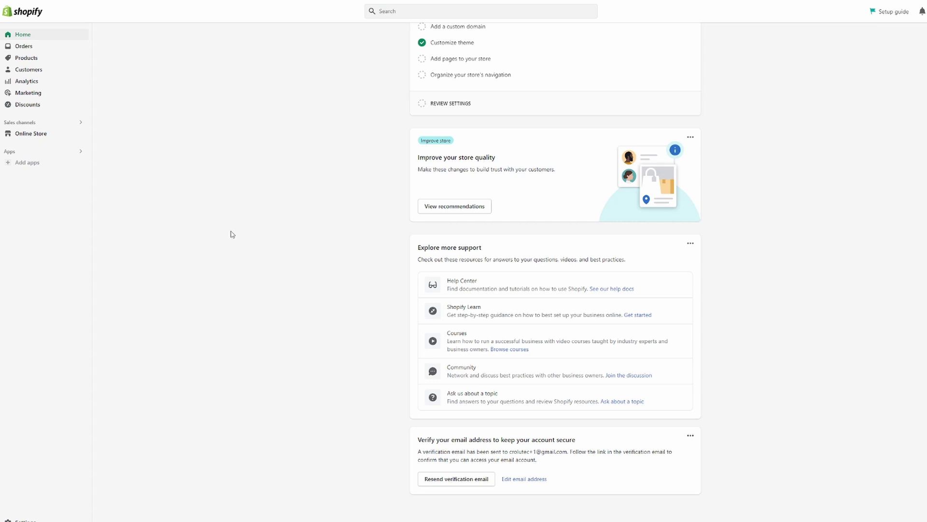
scroll(341, 186, "up", 5)
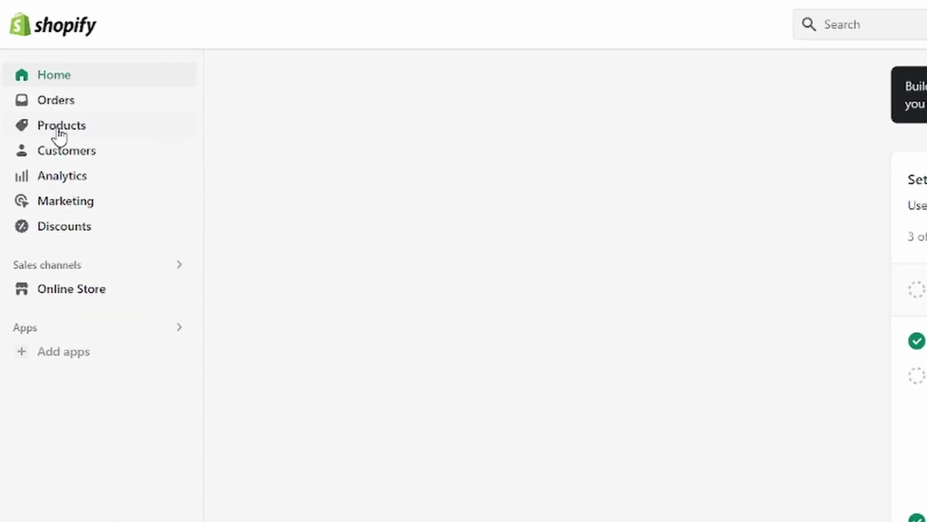
left_click(62, 127)
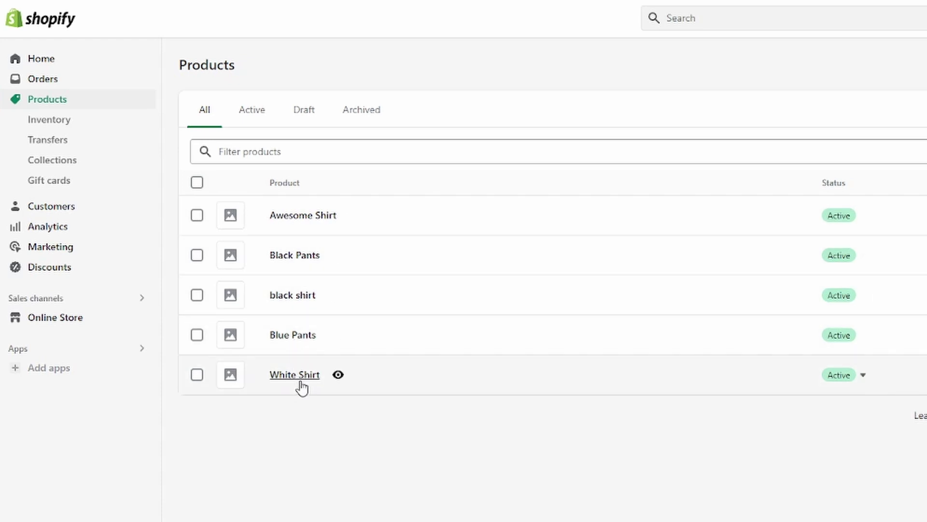
left_click(52, 162)
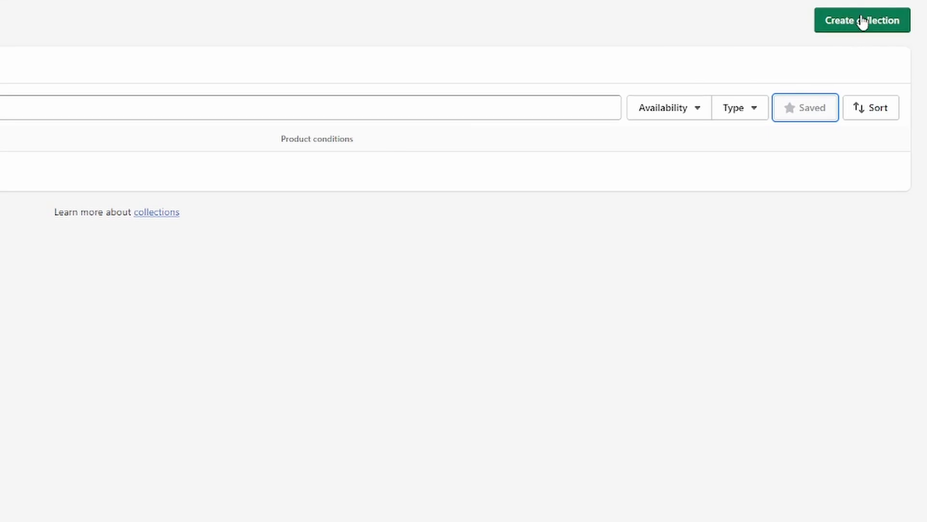
left_click(862, 23)
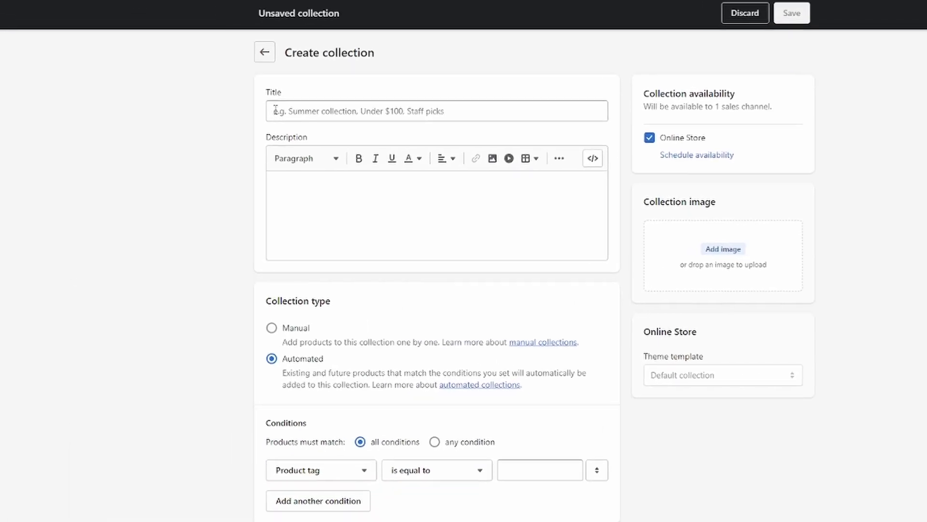
Title the collection 'Shirts' with the description 'This Collection includes all the amazing Shirts we sell!'
left_click(291, 113)
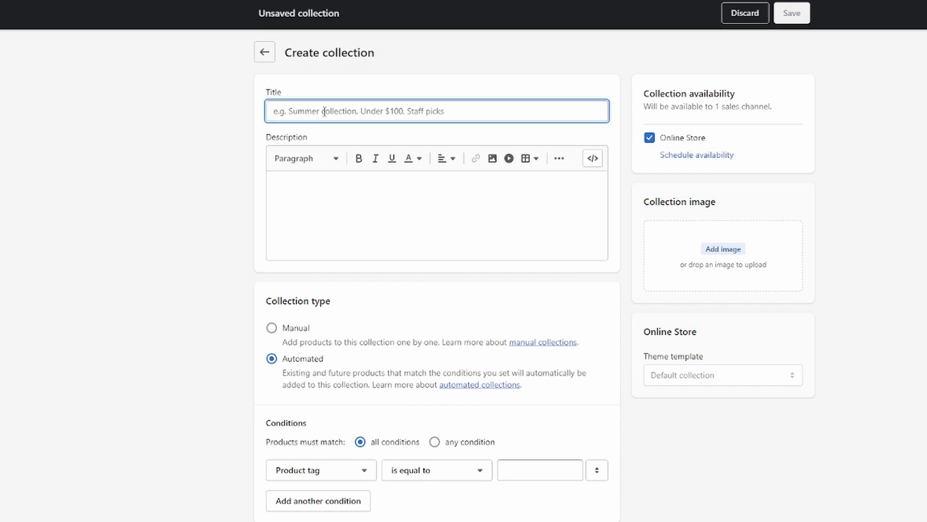
type("Shirts")
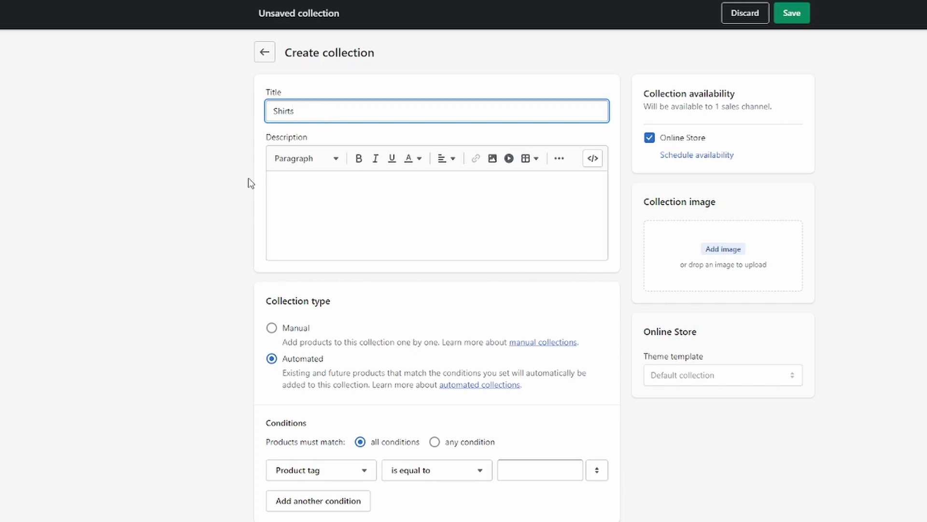
left_click(297, 194)
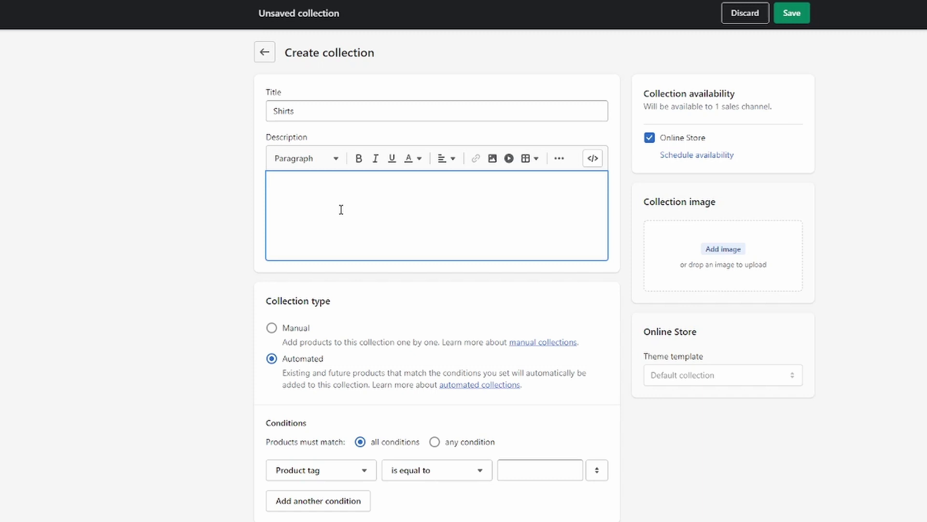
type("This Collection includes all the amazing Shirts we sell!")
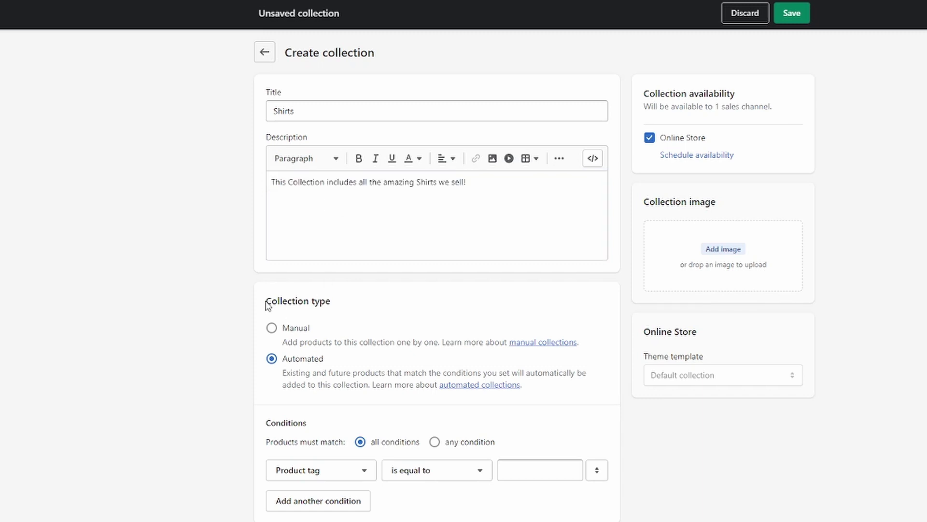
left_click_drag(263, 305, 344, 312)
left_click(346, 328)
scroll(320, 292, "down", 3)
Try an automated Product title condition, then set the collection type back to Manual
left_click_drag(270, 330, 392, 199)
left_click(272, 184)
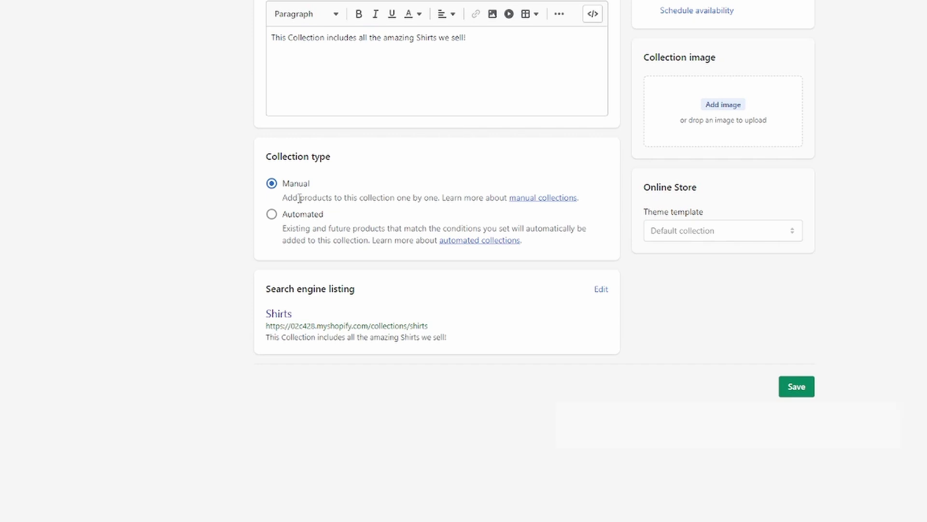
left_click(272, 215)
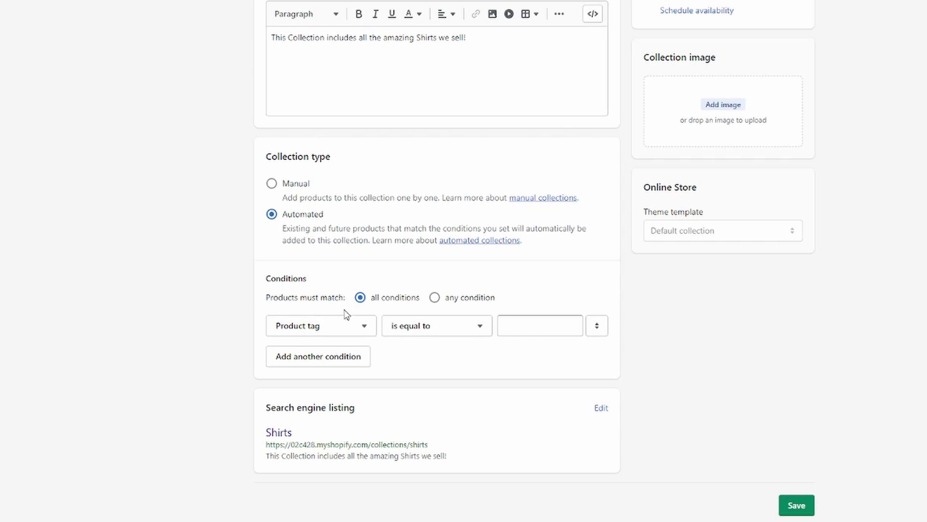
left_click(306, 332)
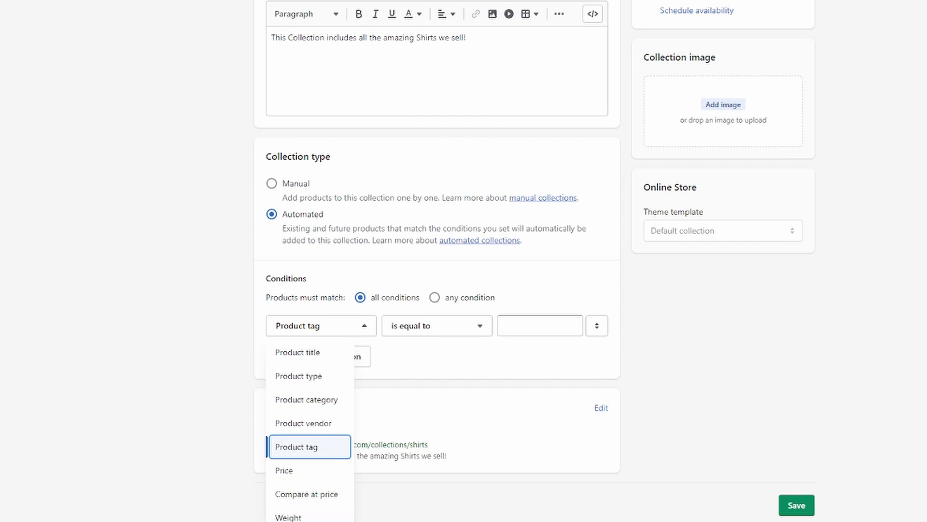
key("Home")
key("Return")
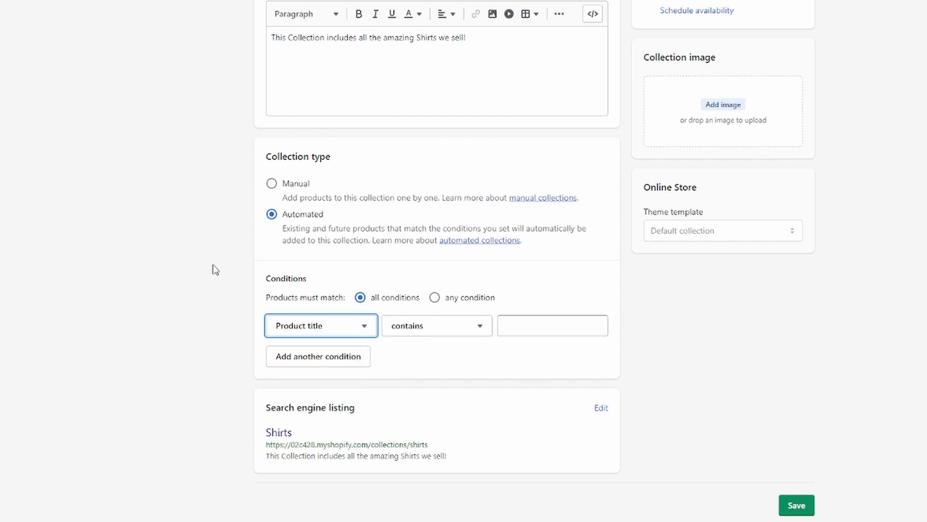
left_click(272, 184)
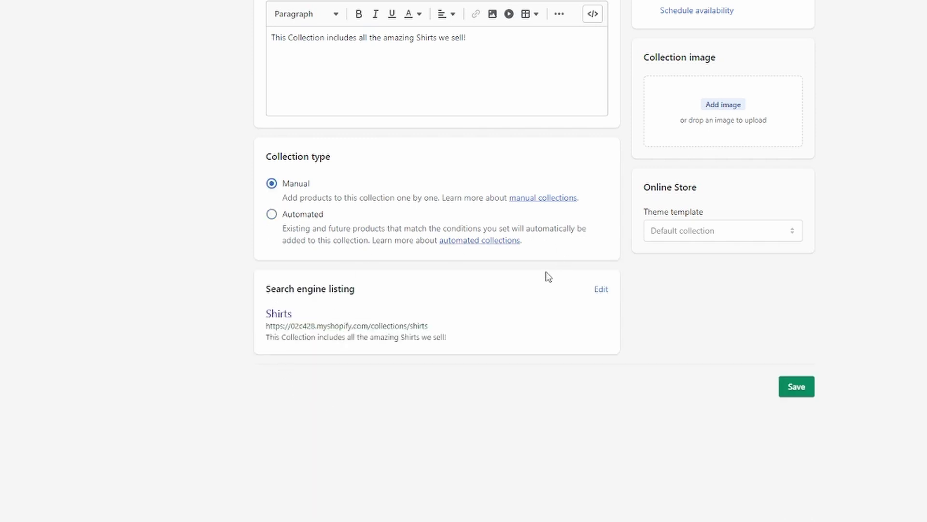
Save the Shirts collection and add Awesome Shirt and White Shirt to it
left_click(796, 387)
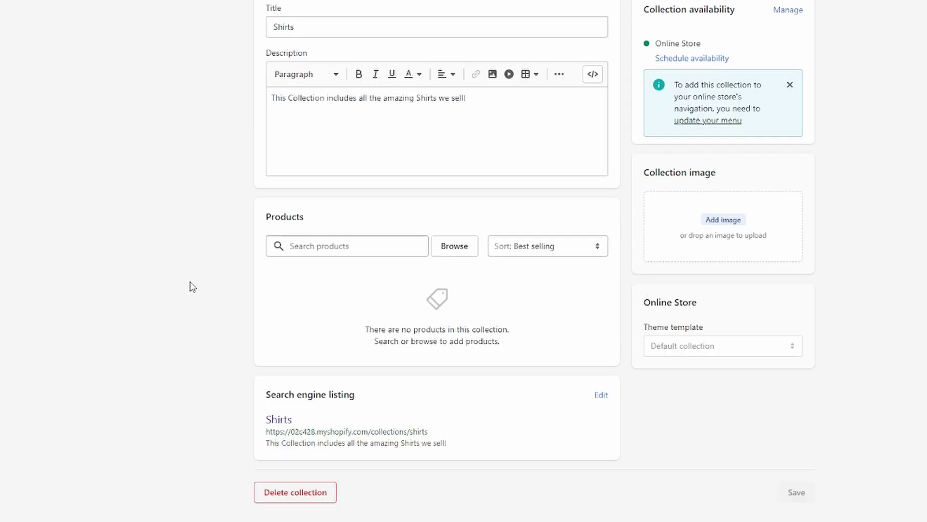
left_click(322, 246)
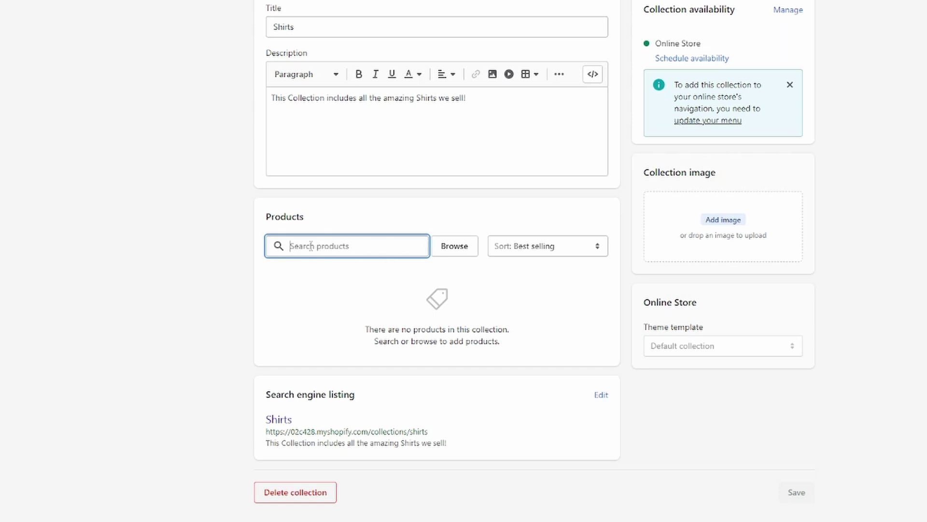
left_click(455, 247)
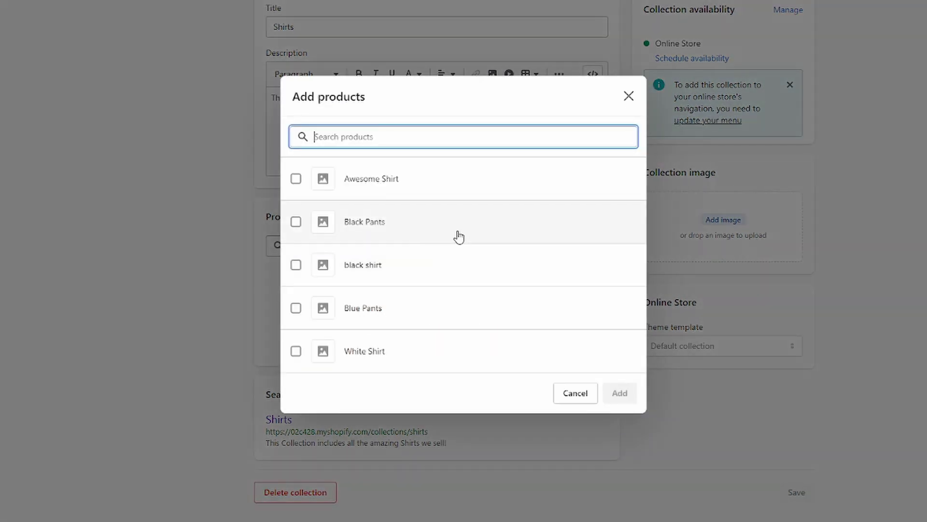
left_click(296, 180)
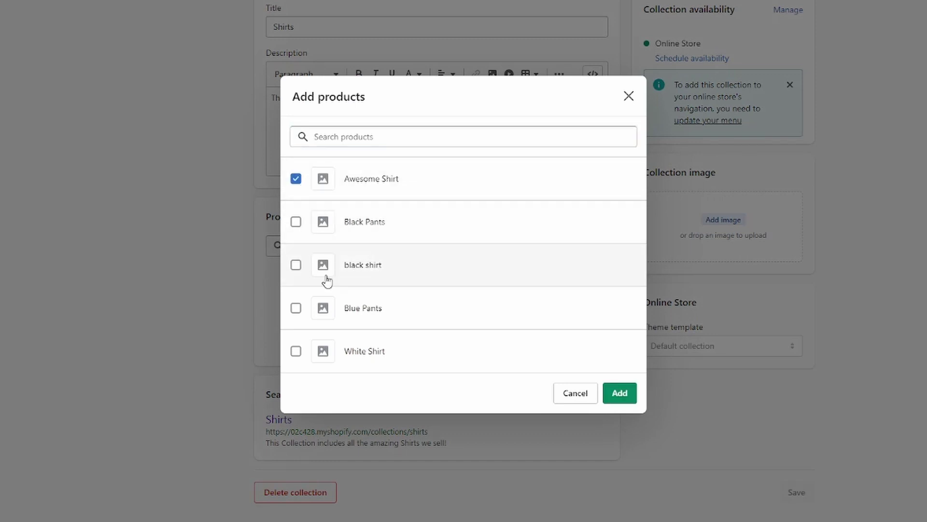
left_click(297, 352)
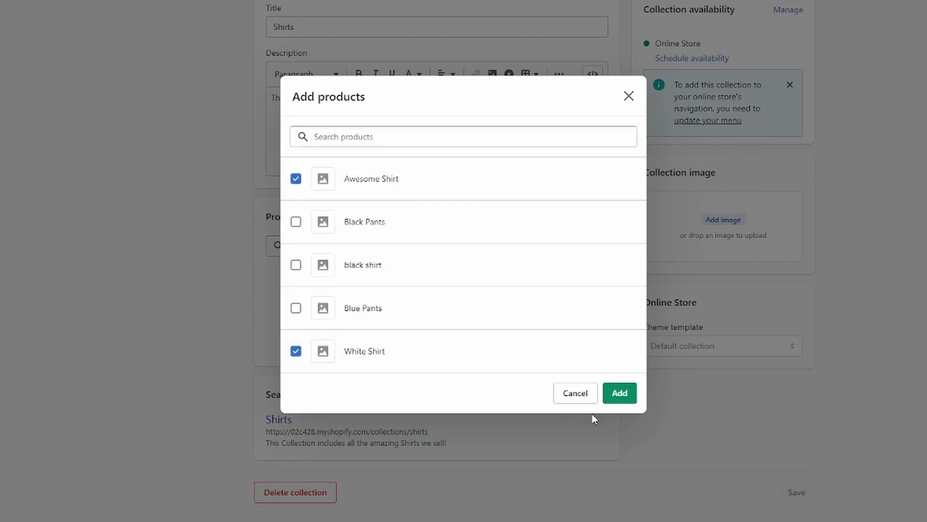
left_click(625, 396)
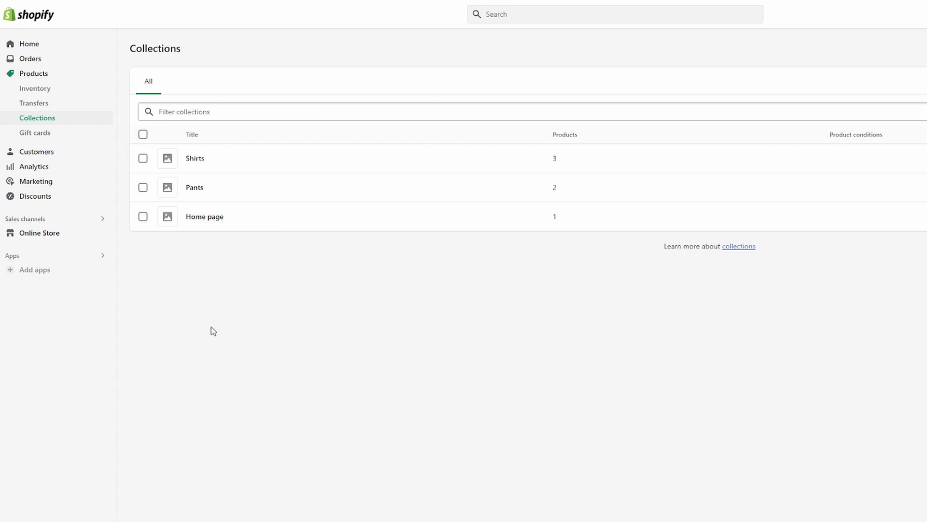
Open the Main menu from Online Store > Navigation
left_click(38, 236)
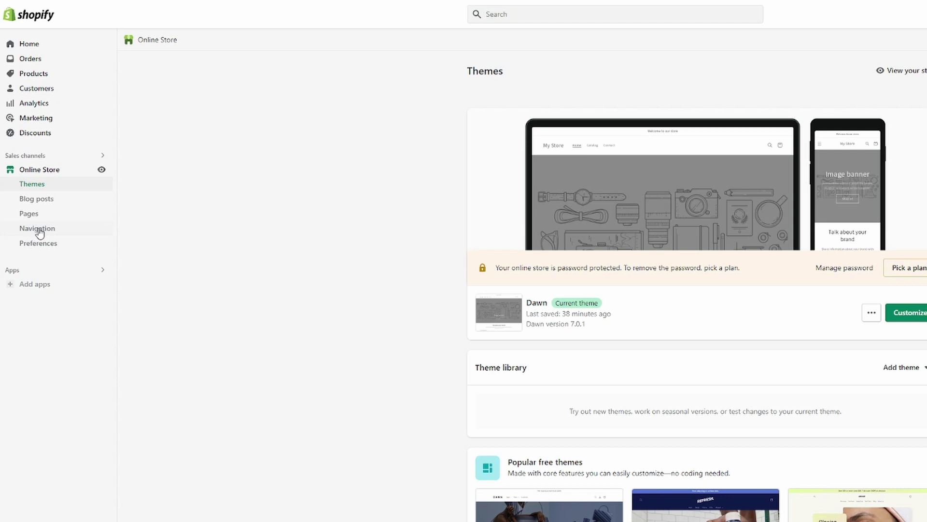
left_click(39, 234)
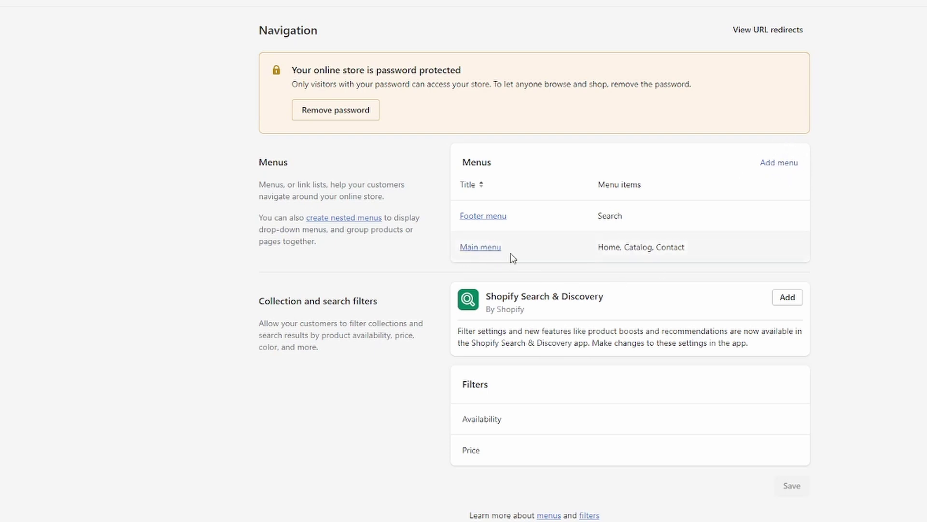
left_click(485, 254)
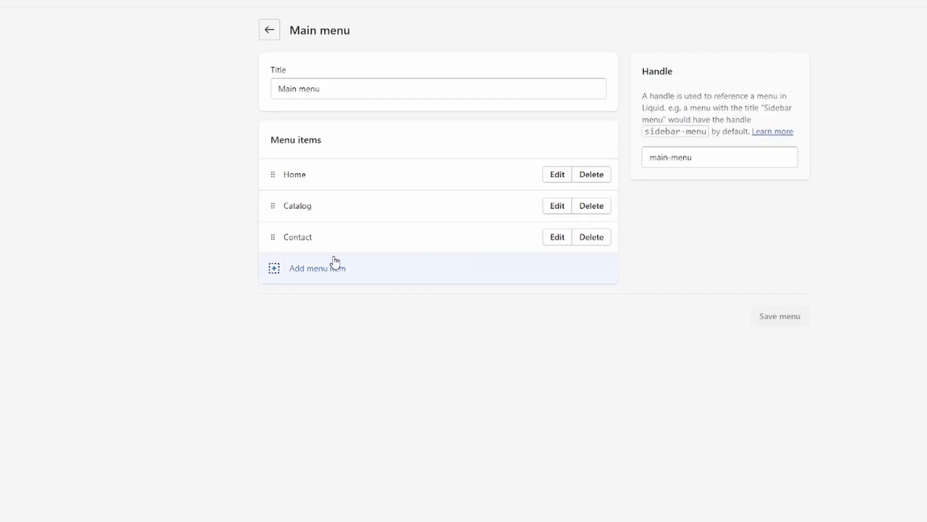
Add a 'Shirts' menu item linked to Collections > Shirts
left_click_drag(271, 141, 351, 147)
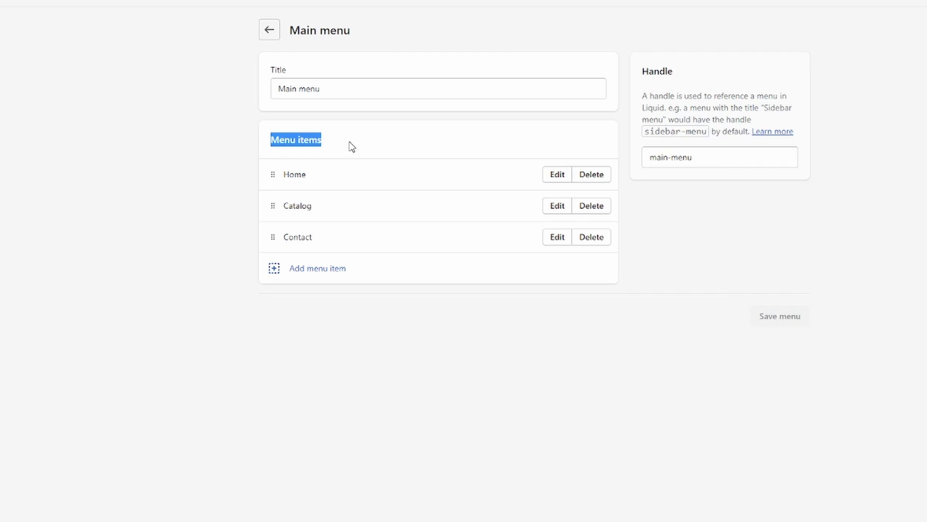
left_click(296, 144)
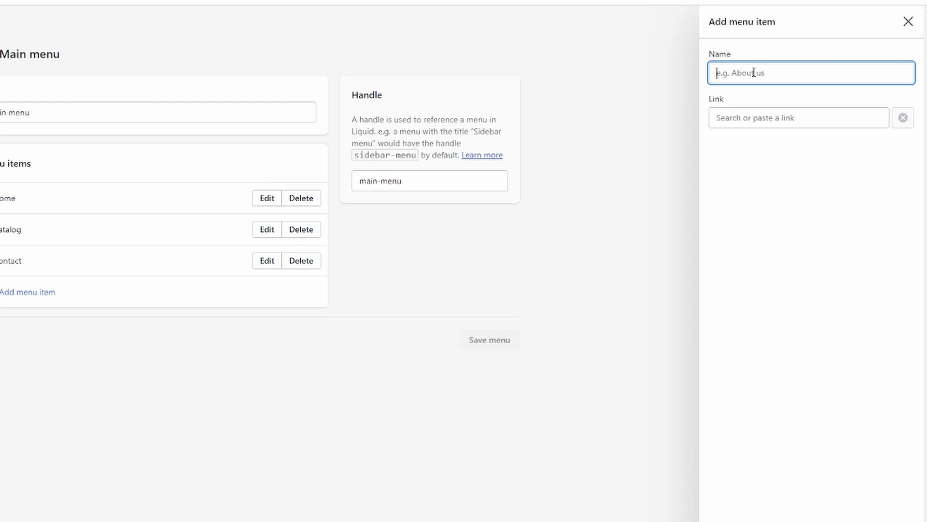
type("Shirts")
left_click(737, 119)
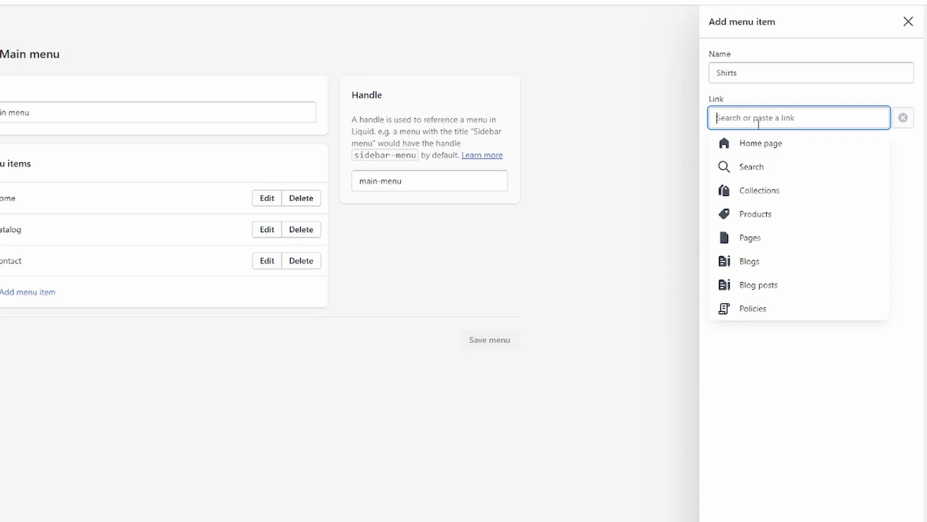
left_click(750, 193)
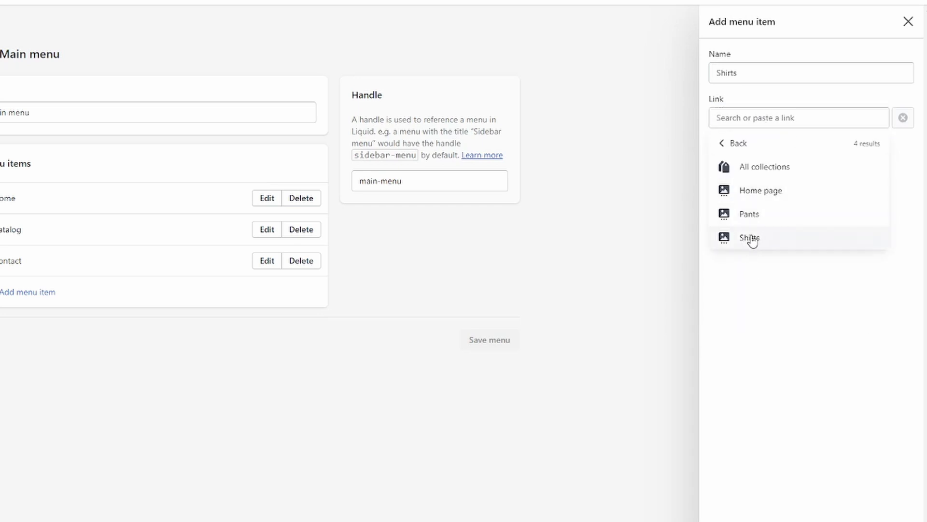
left_click(750, 239)
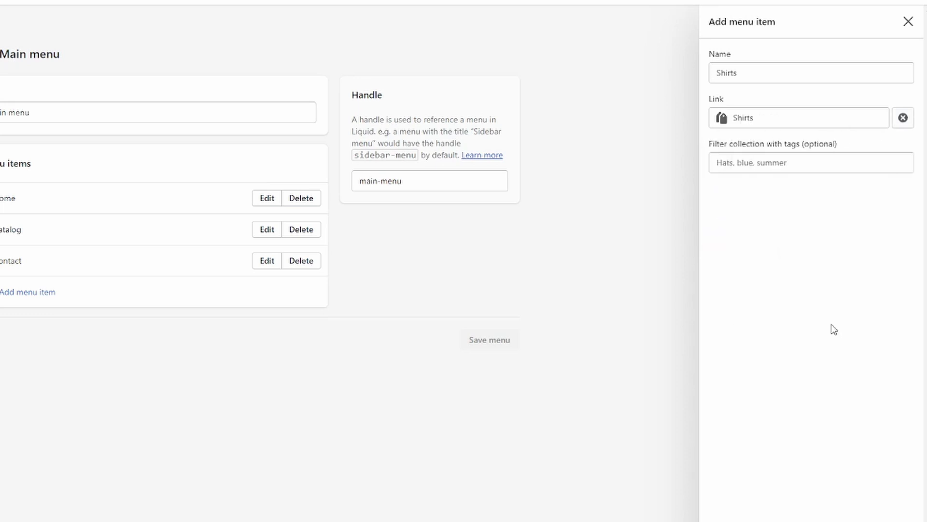
scroll(831, 368, "down", 5)
left_click(891, 498)
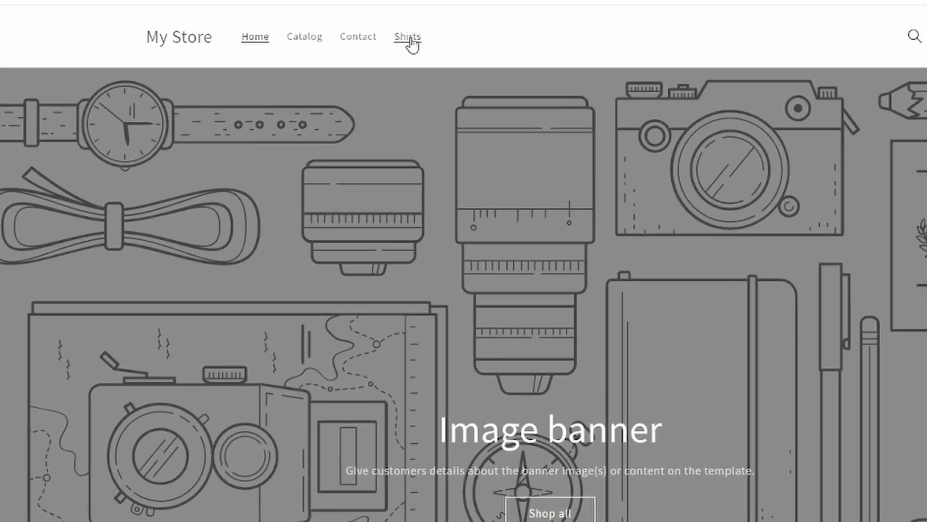
Open the Shirts link in the storefront header to check its three products
left_click(410, 39)
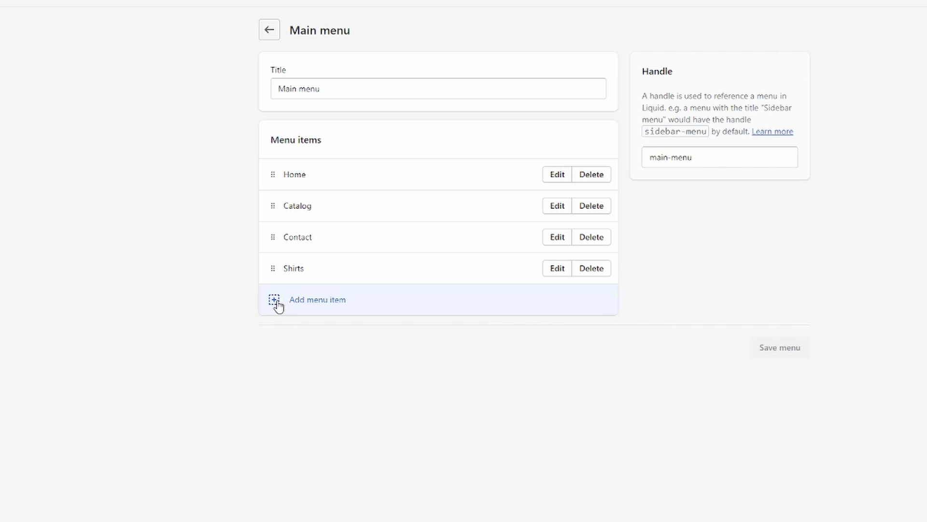
Add a Pants item, drag Shirts and Pants beneath Catalog, and save the menu
left_click(275, 301)
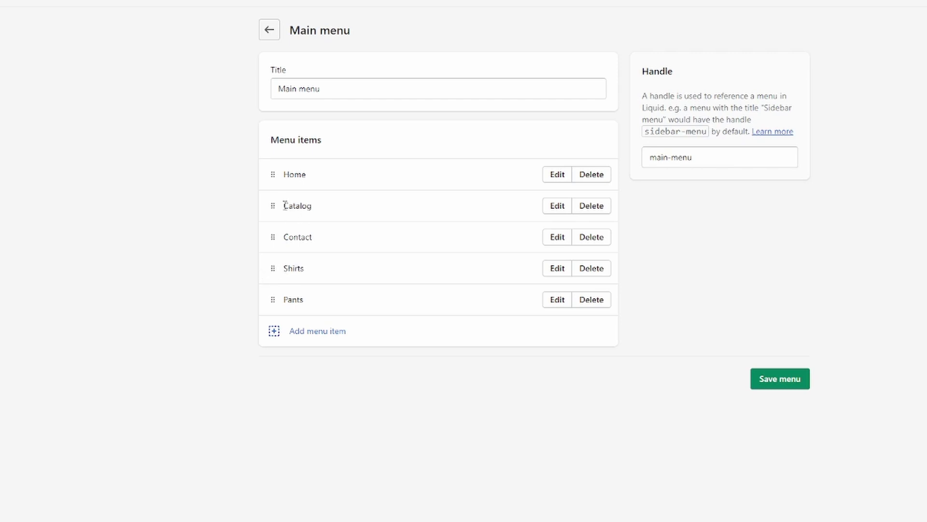
left_click_drag(284, 205, 321, 209)
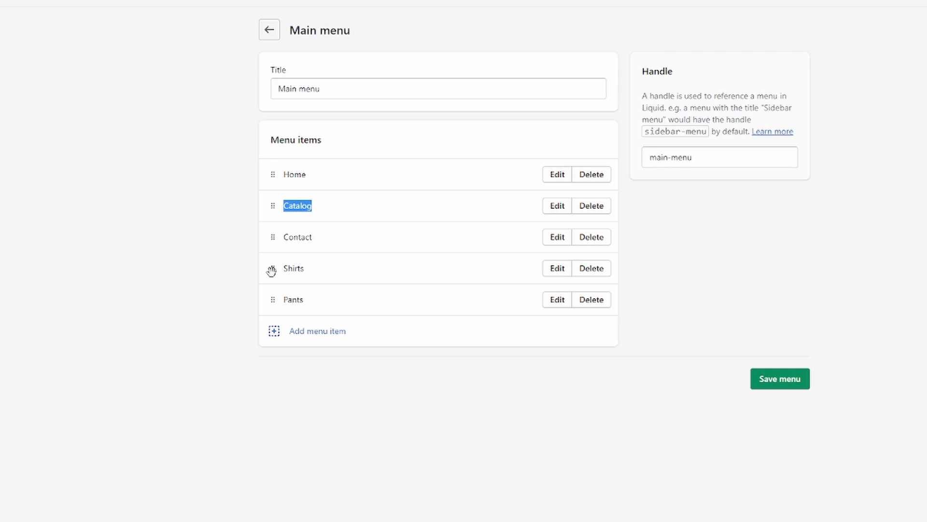
left_click_drag(269, 270, 315, 246)
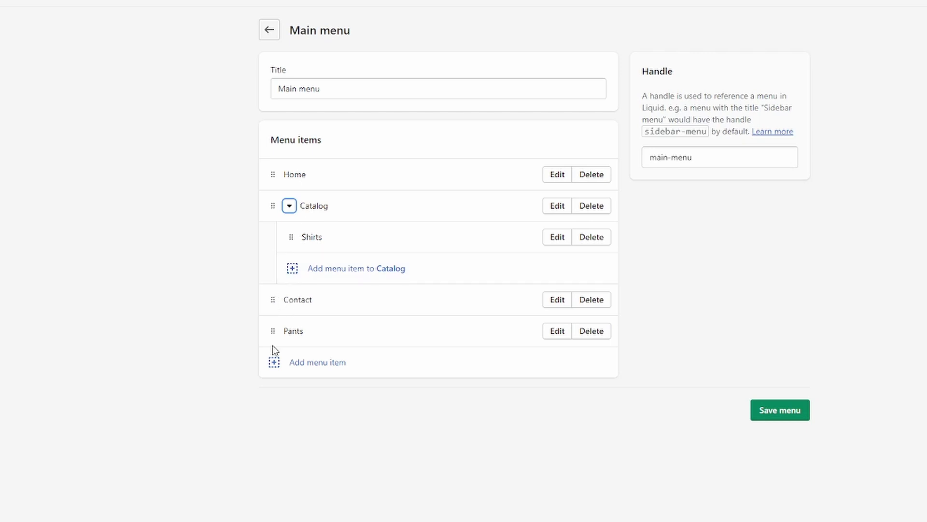
left_click_drag(270, 334, 292, 269)
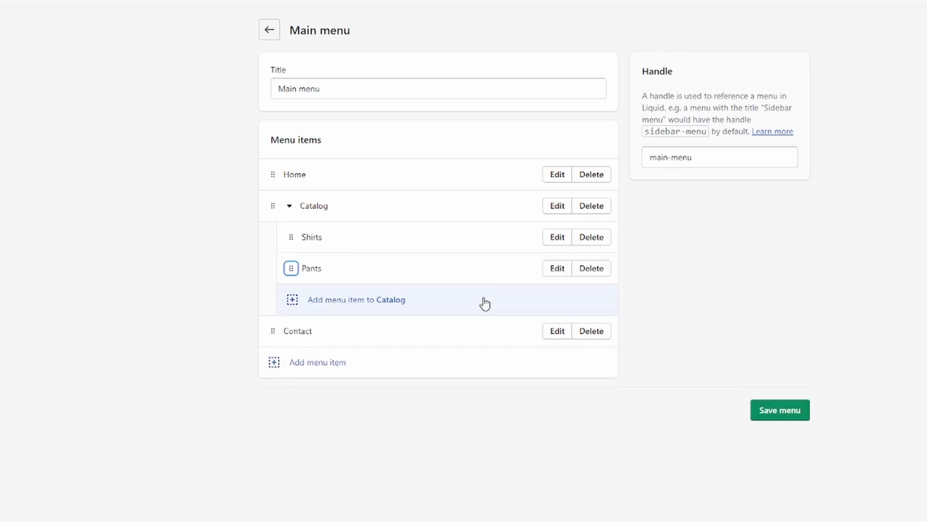
left_click(782, 410)
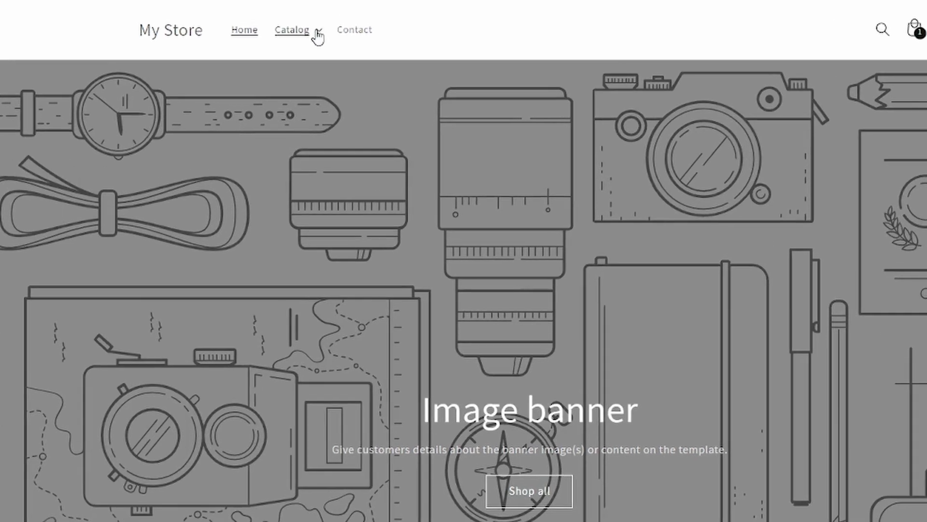
Open Shirts from the storefront's Catalog dropdown, then reopen the dropdown showing Shirts and Pants
left_click(285, 2)
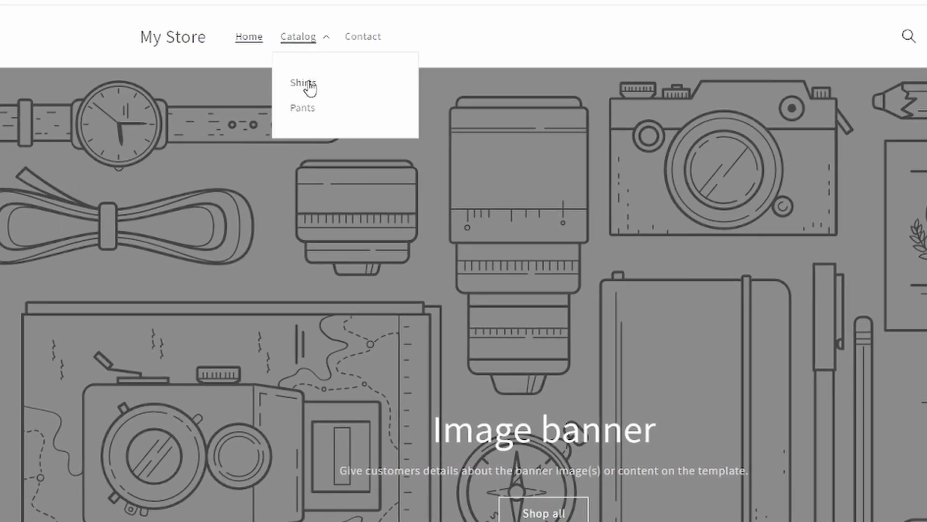
left_click(360, 93)
left_click(324, 37)
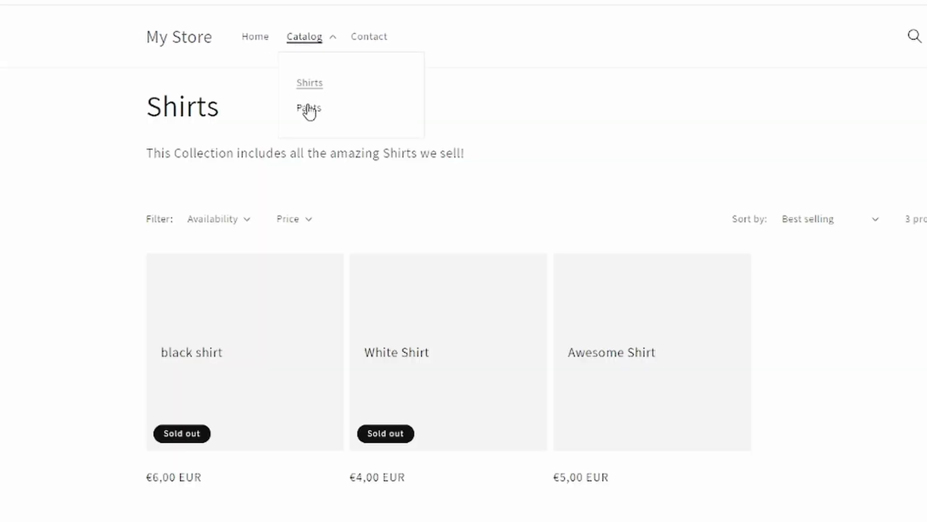